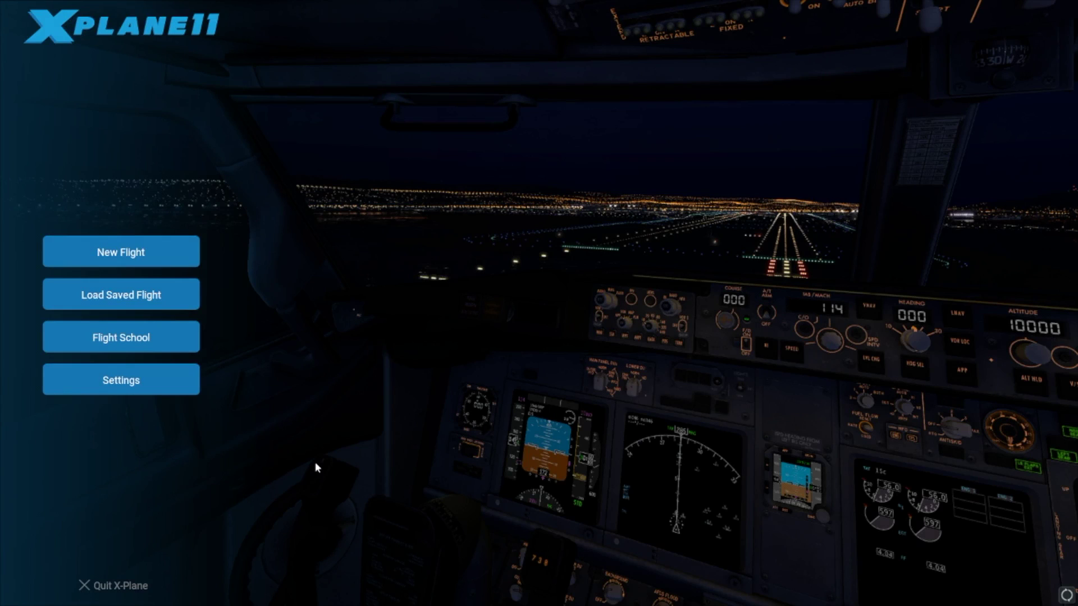
Open the graphics settings and review the rendering options
click(150, 390)
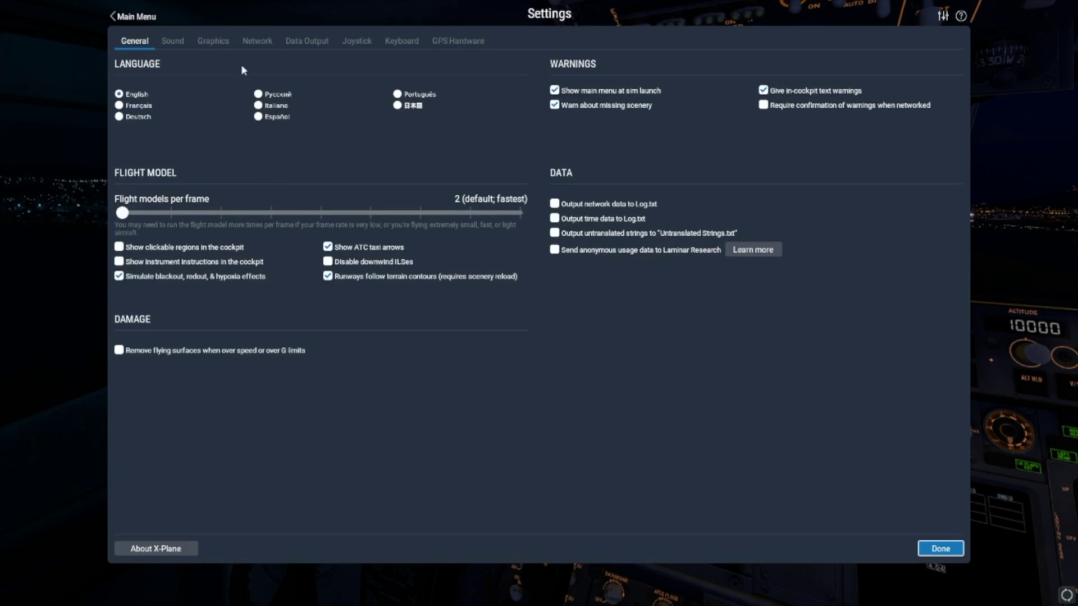
click(215, 47)
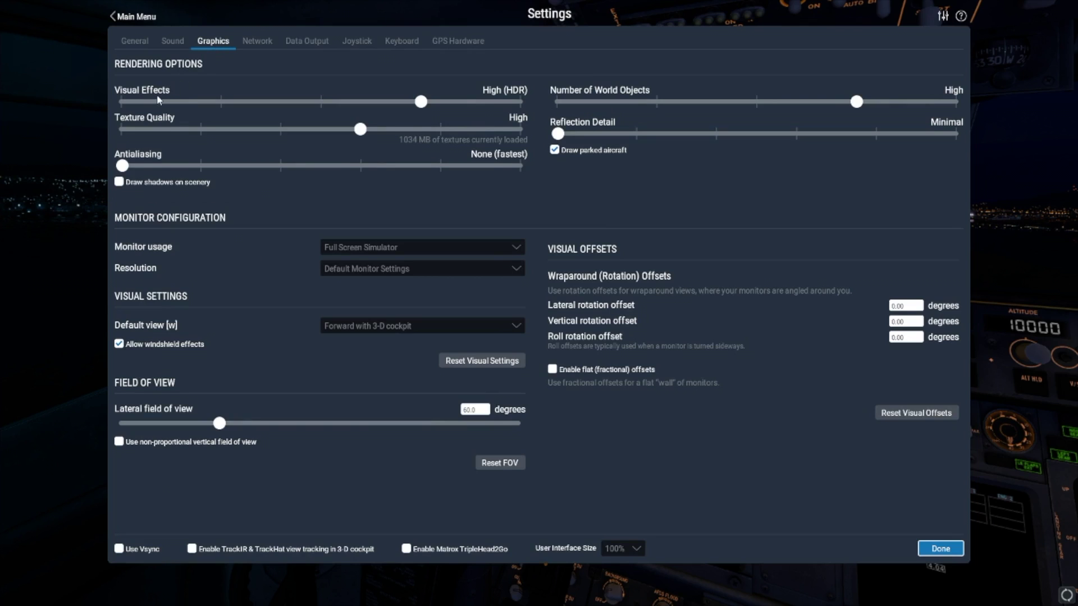
mouse_move(155, 102)
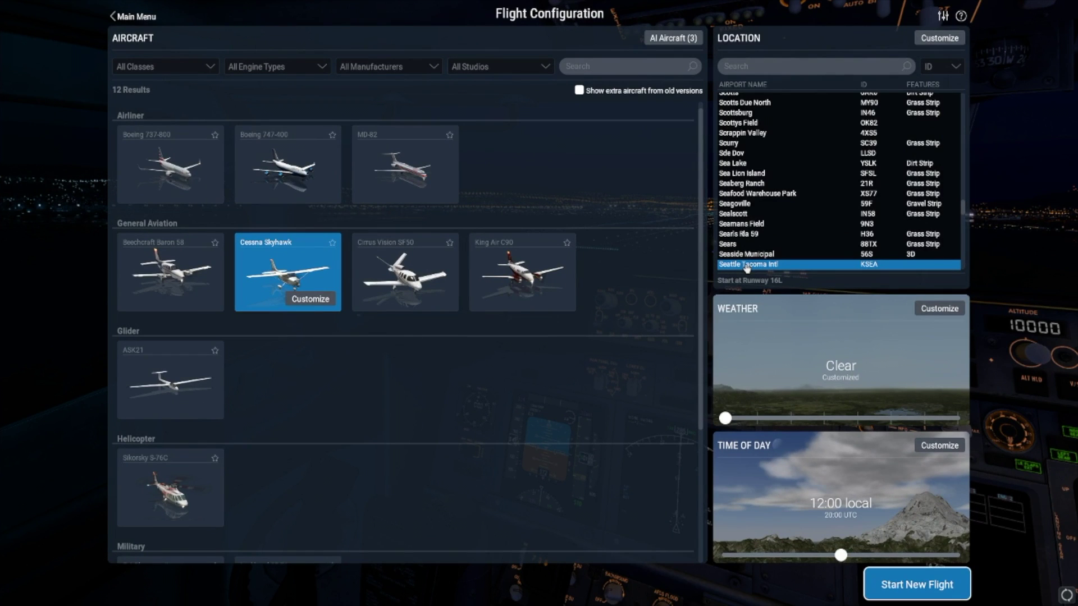
Customize the starting location to ramp position C2 at Seattle Tacoma Intl
click(942, 40)
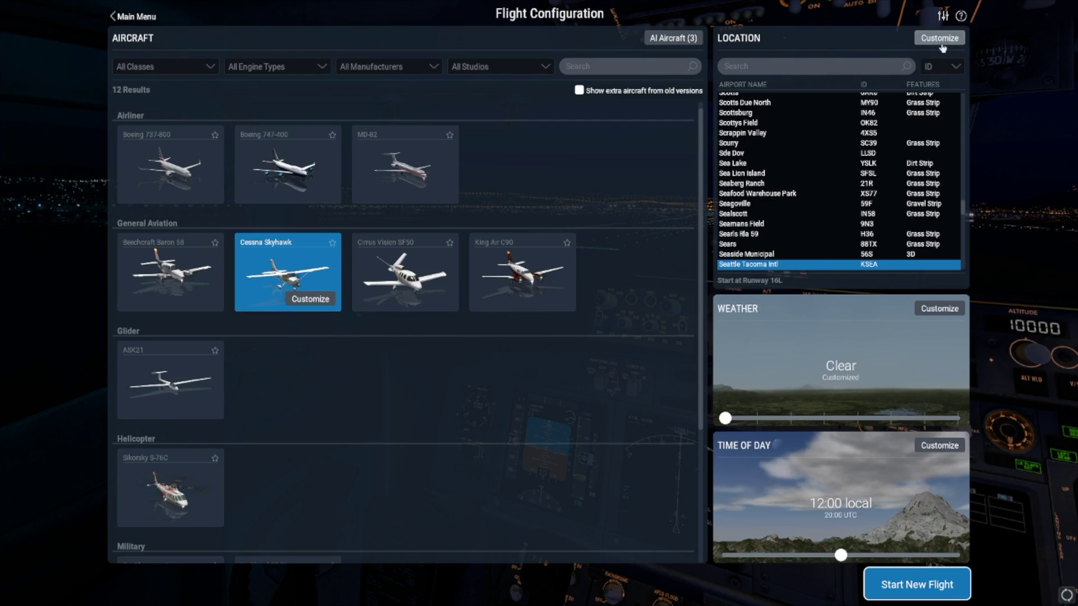
scroll(704, 254, up, 6)
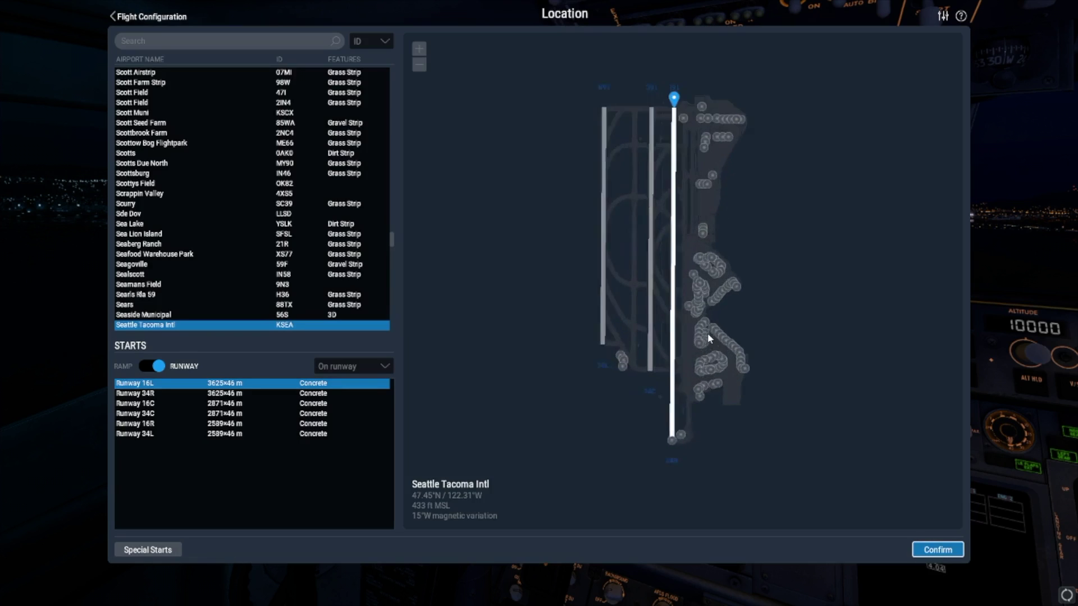
scroll(698, 321, up, 1)
click(685, 295)
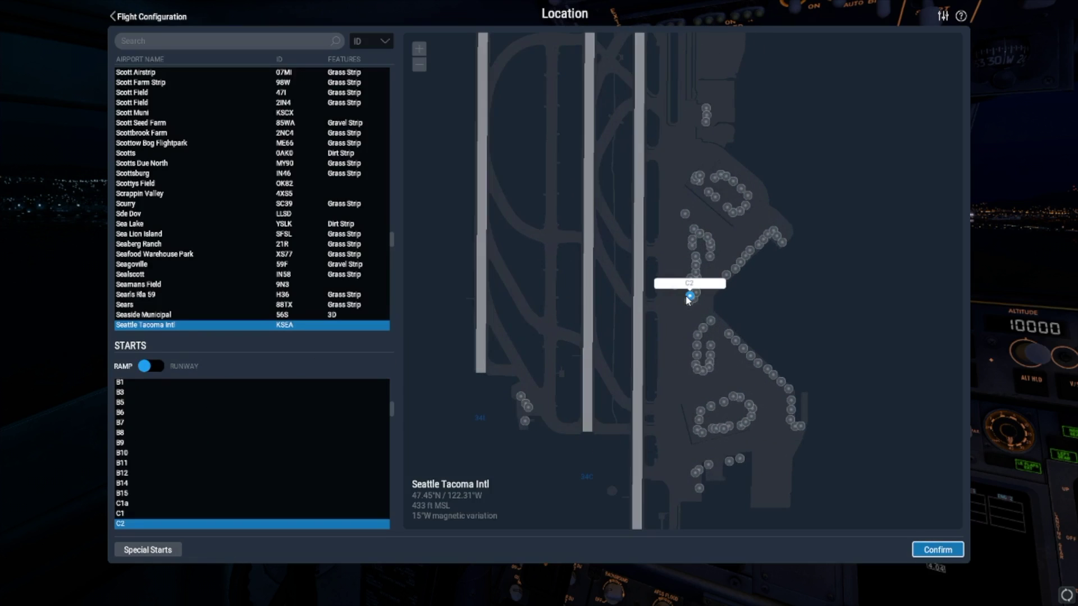
click(917, 552)
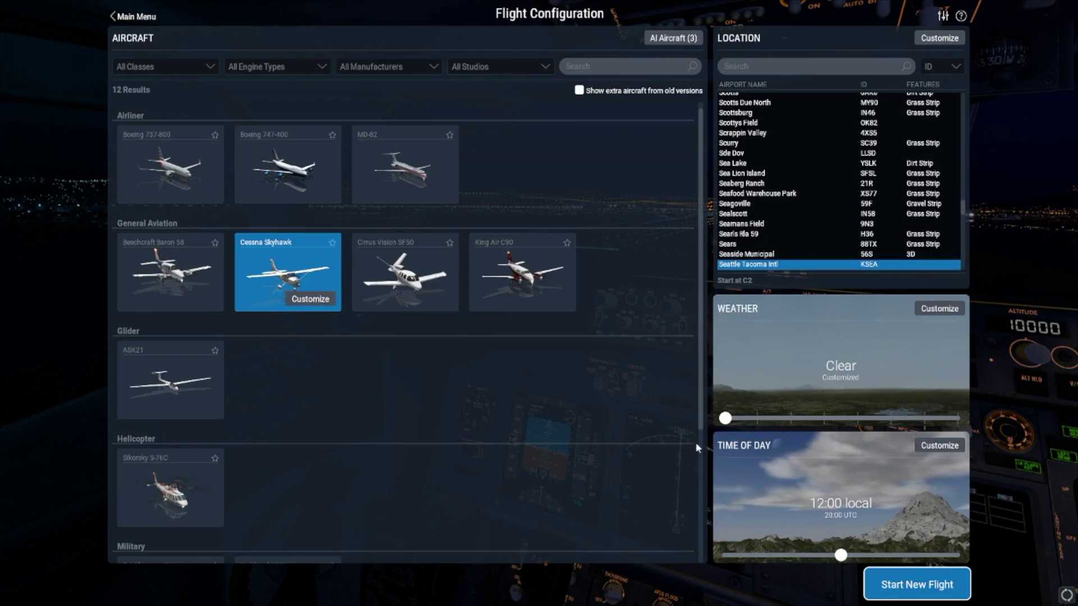
Remove all three AI aircraft and start the new flight with the weather set to Clear
click(672, 38)
click(517, 199)
click(516, 199)
click(517, 200)
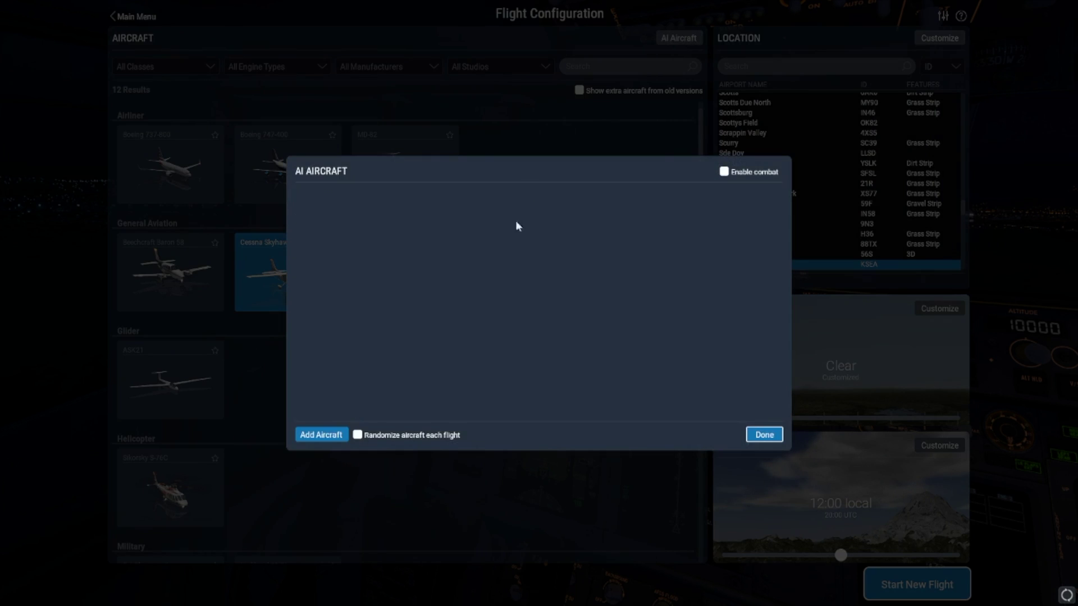
click(764, 435)
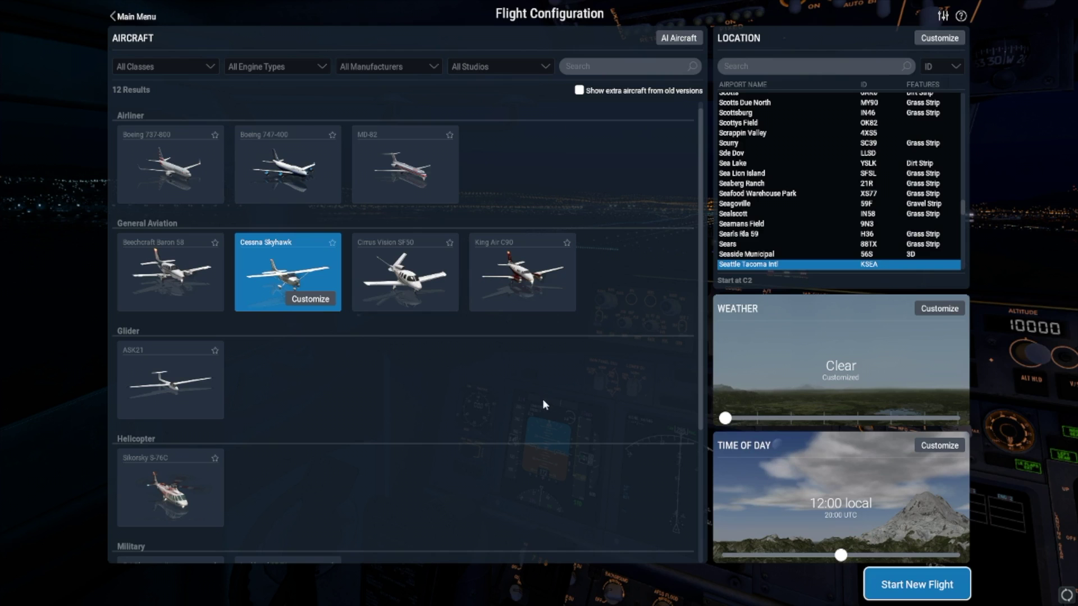
click(725, 419)
click(916, 585)
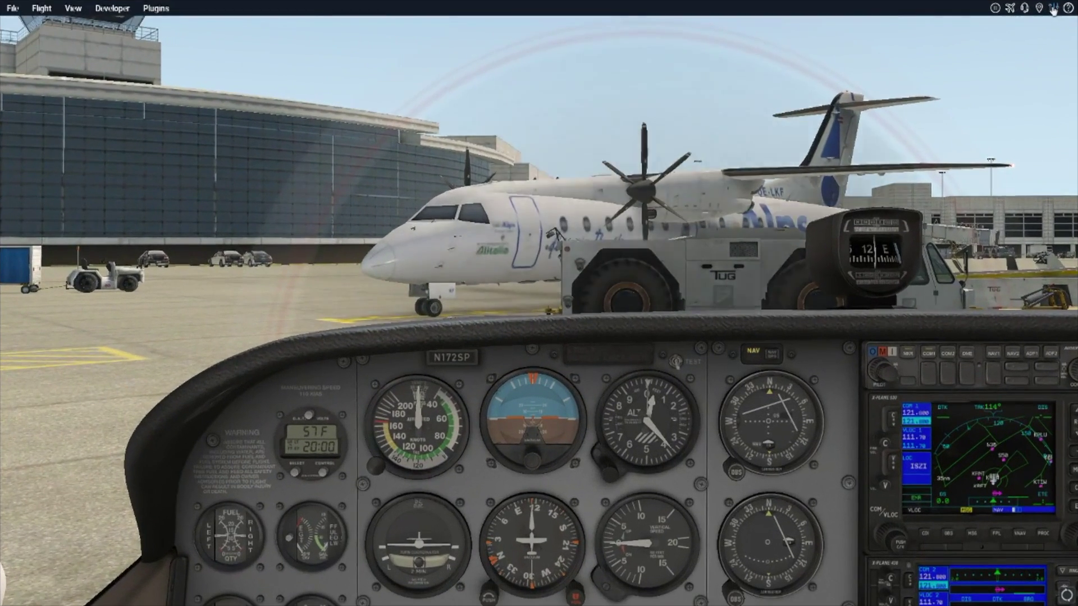
Turn on the in-cockpit display of the Frame rate data output
click(1052, 8)
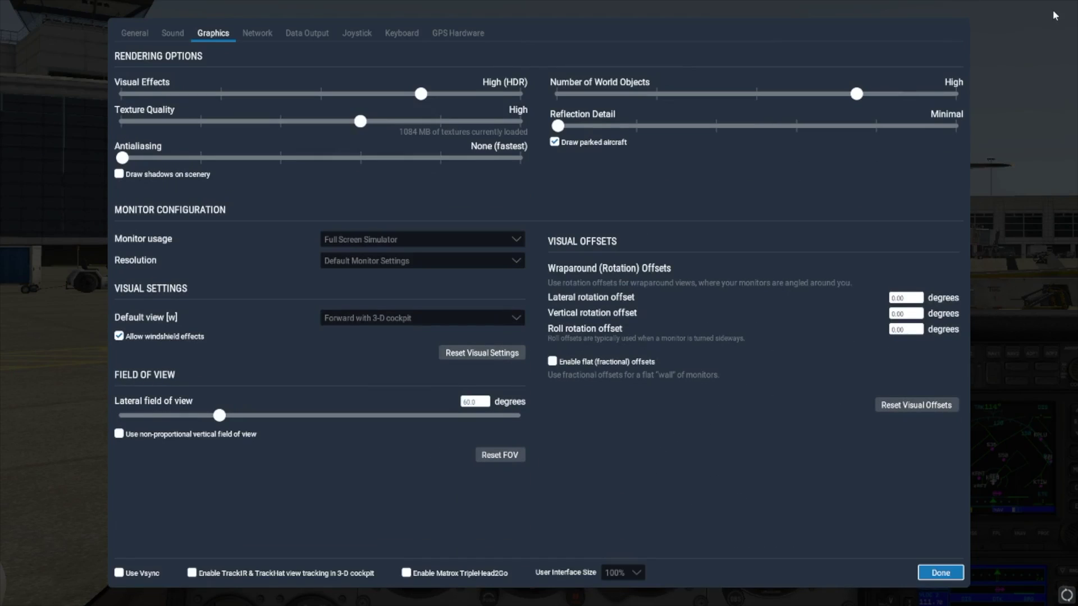
click(307, 33)
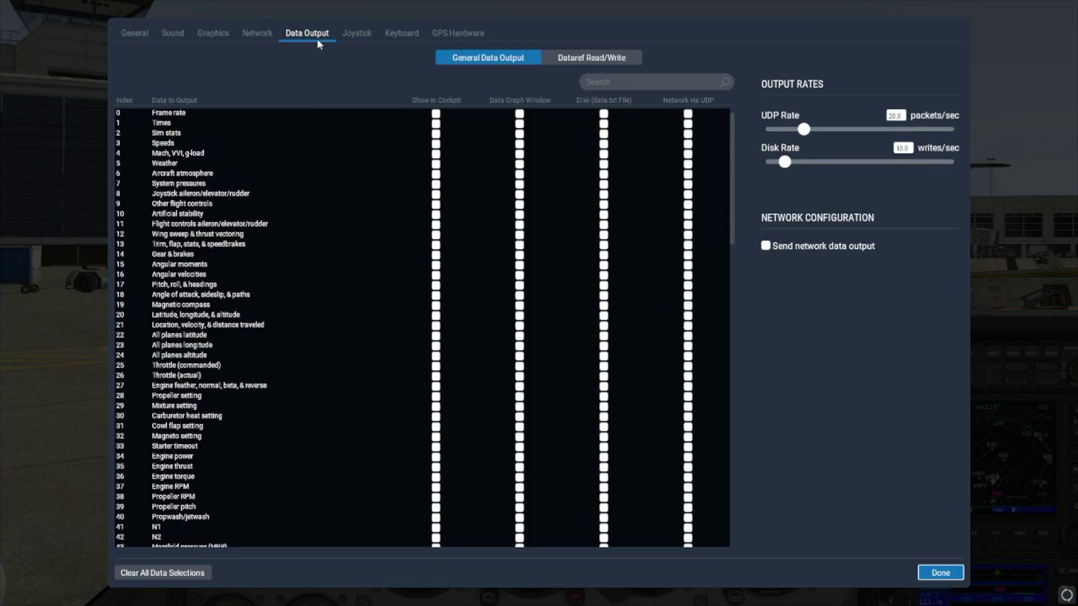
click(436, 114)
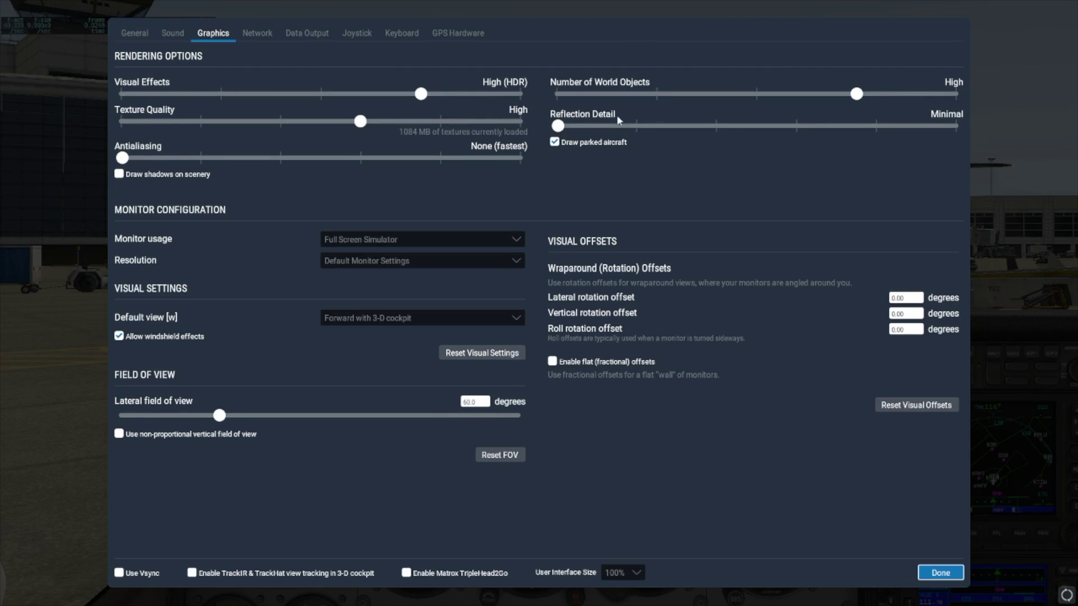
Lower Visual Effects, Texture Quality and Number of World Objects to Minimal and turn off the drawing of parked aircraft
click(211, 95)
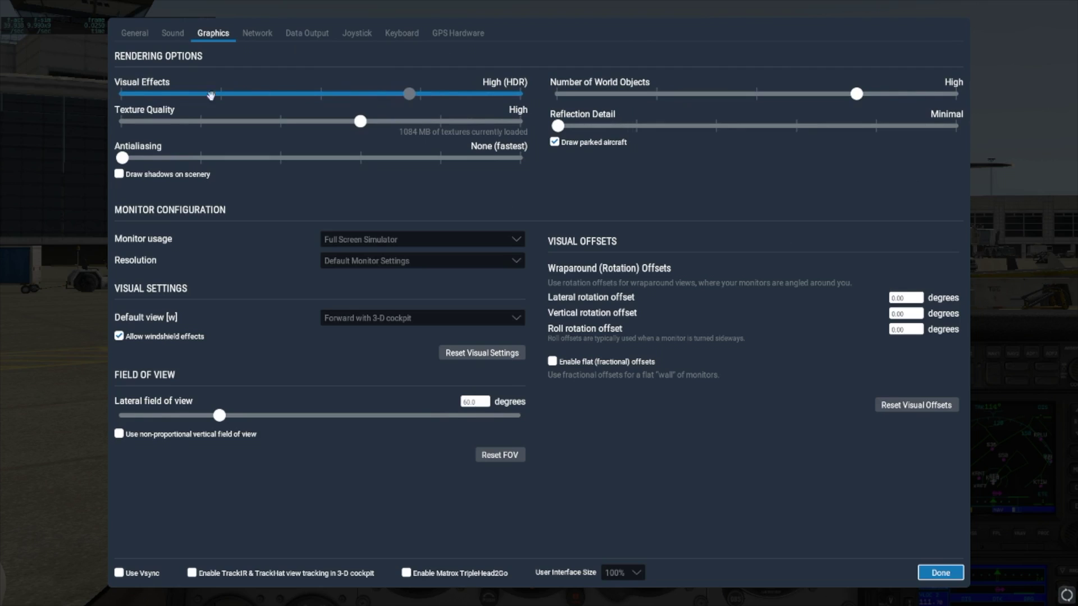
click(147, 96)
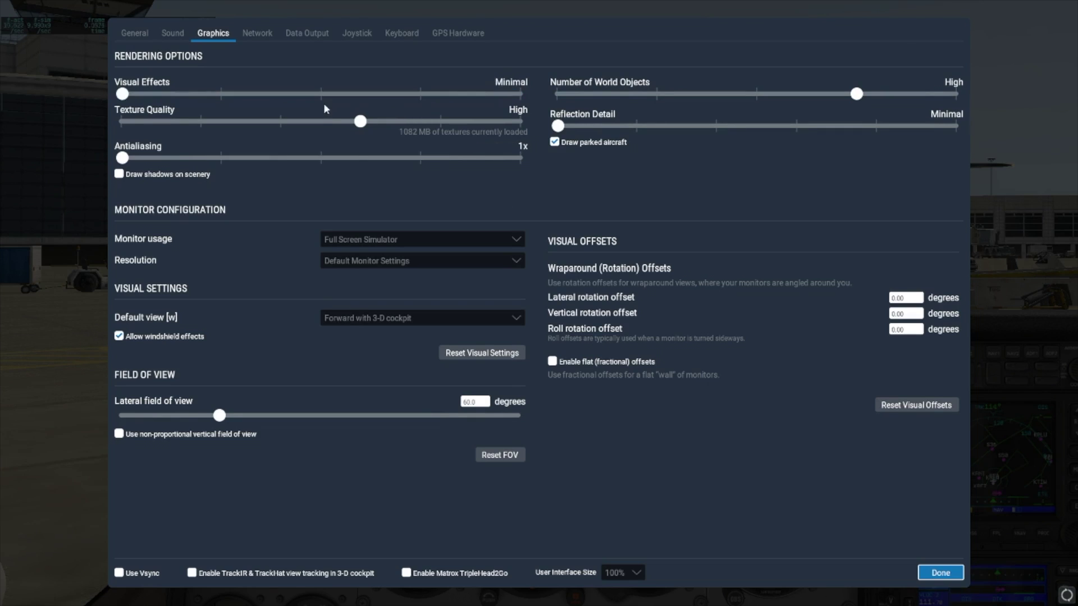
drag(361, 121, 121, 121)
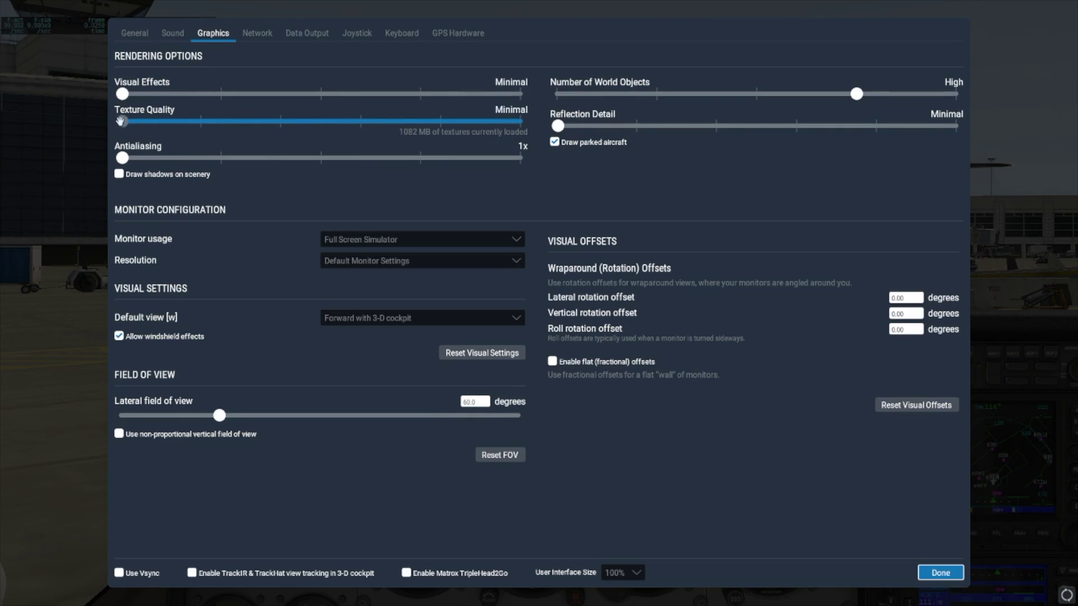
drag(860, 95, 538, 96)
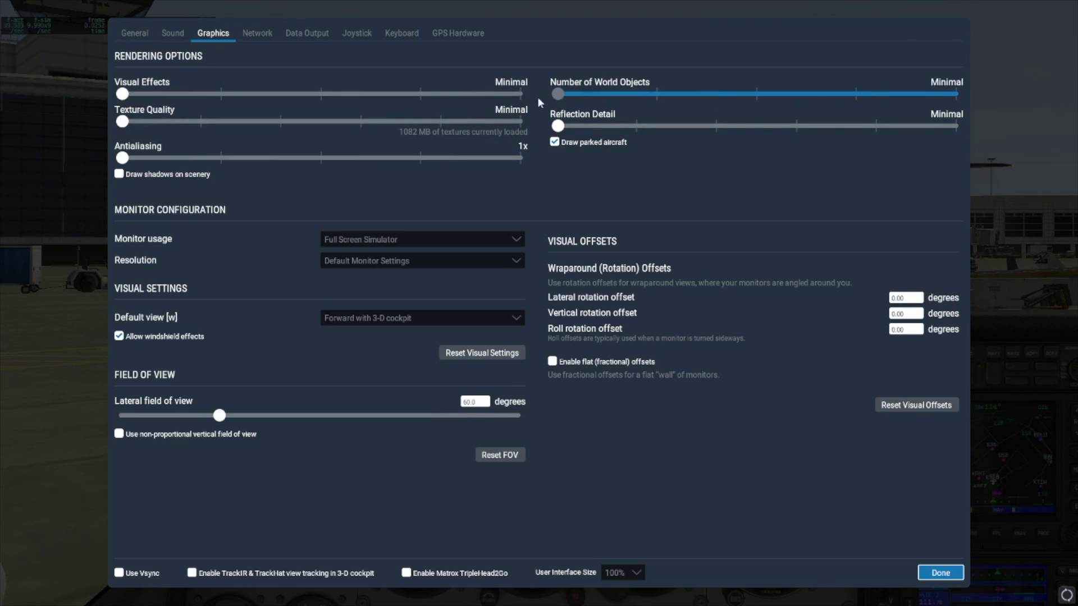
click(555, 142)
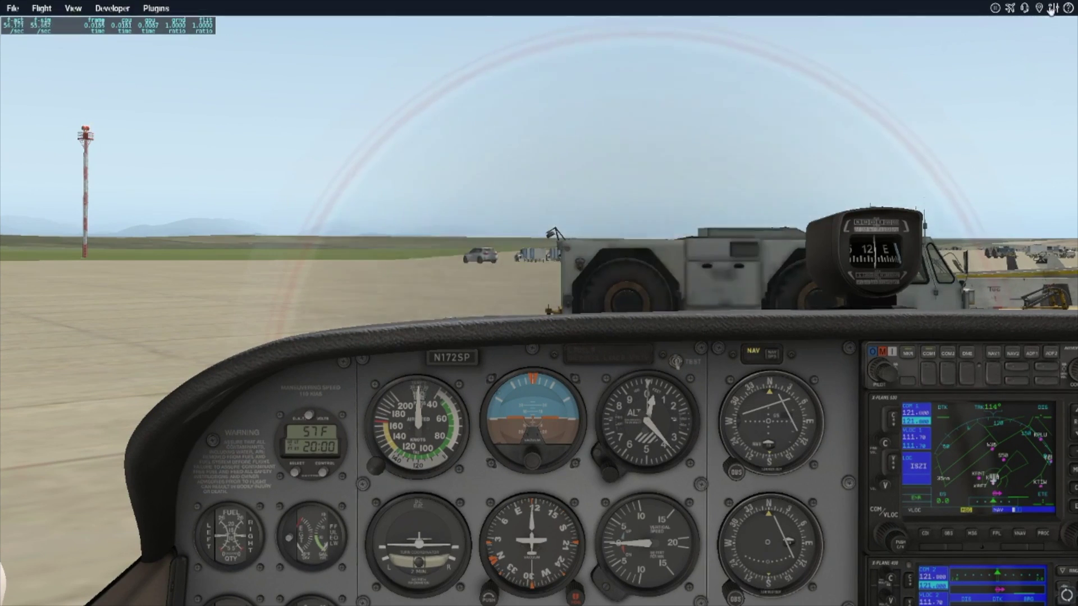
Turn the drawing of parked aircraft back on, set Number of World Objects and Reflection Detail to Low, and apply the graphics settings
click(1051, 15)
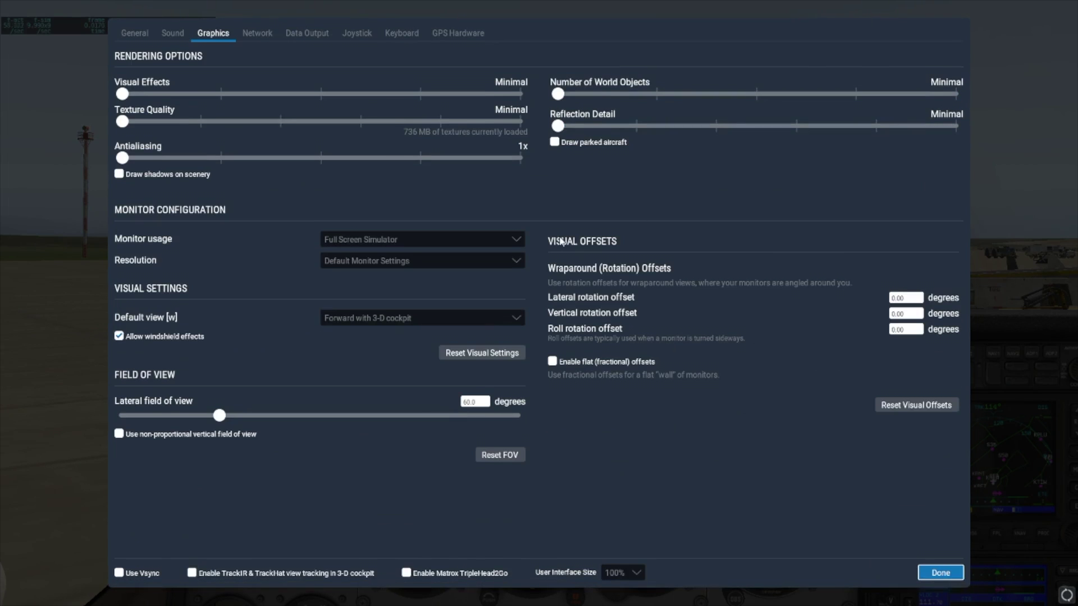
click(554, 142)
drag(555, 89, 655, 106)
drag(565, 126, 643, 126)
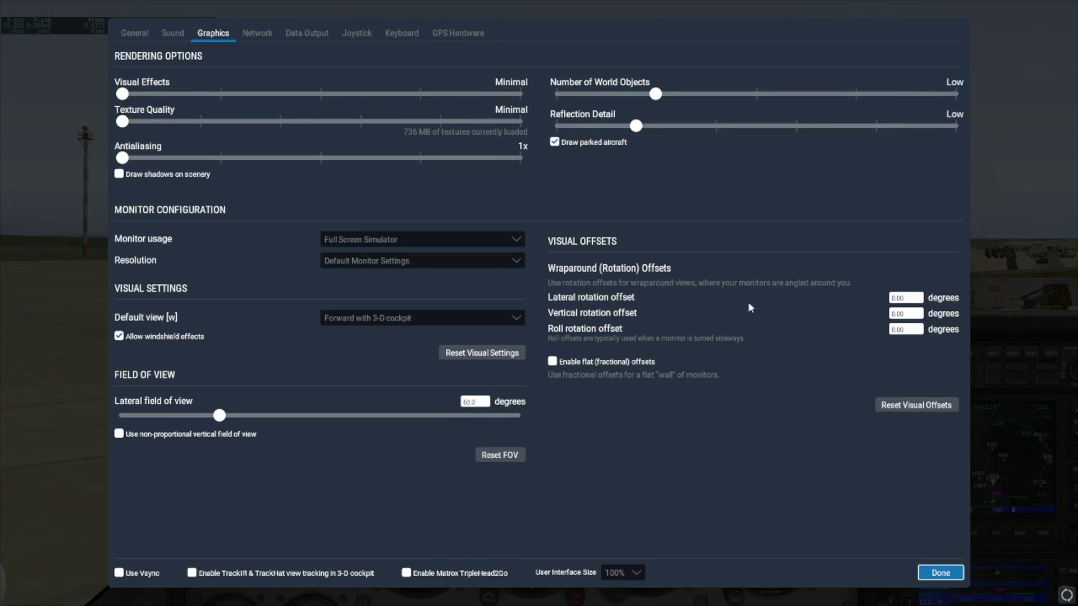
click(929, 573)
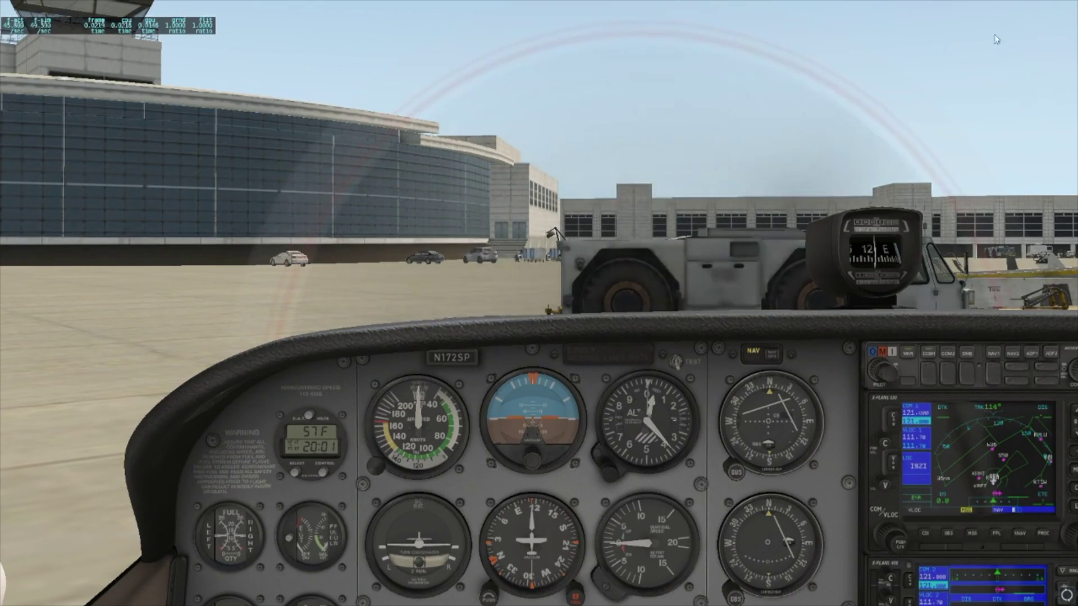
Raise Number of World Objects to High, Reflection Detail to Medium and Texture Quality one notch above Minimal, and apply the graphics settings
click(1052, 9)
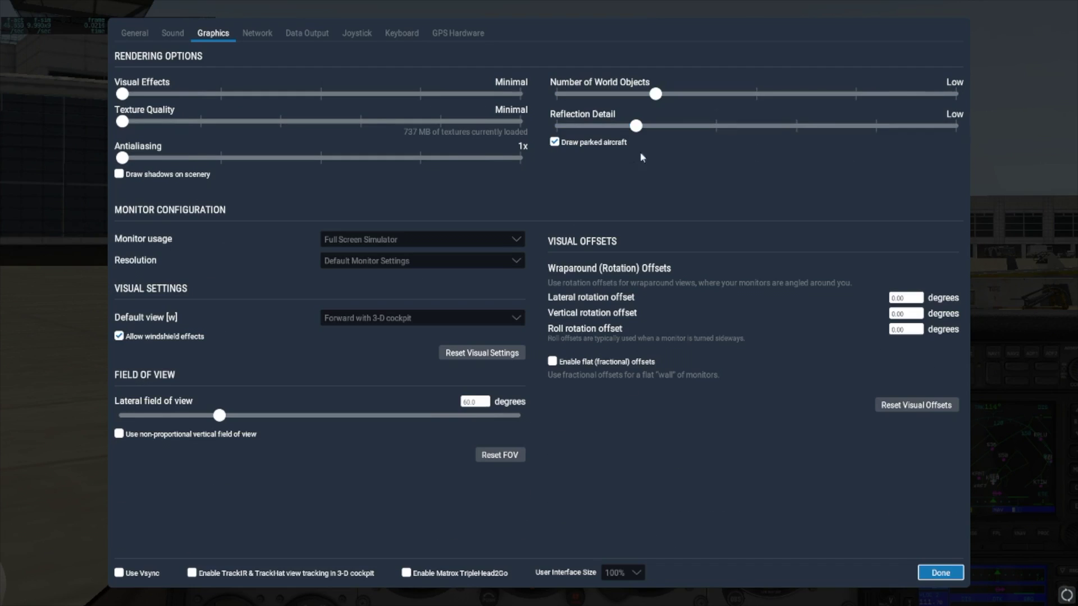
drag(655, 93, 758, 95)
drag(636, 126, 709, 134)
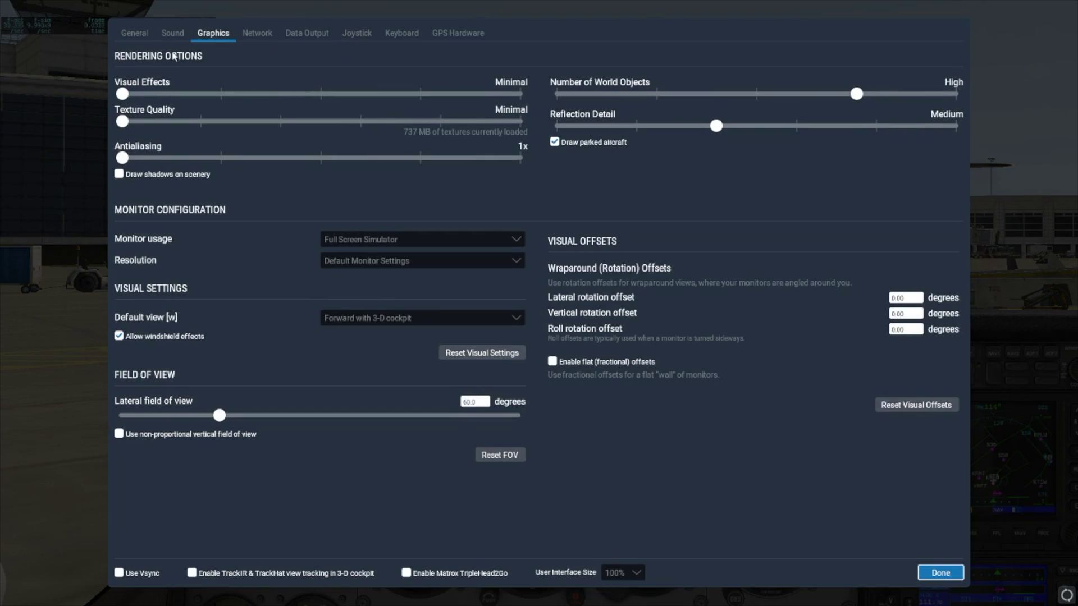
drag(120, 123, 203, 124)
click(937, 572)
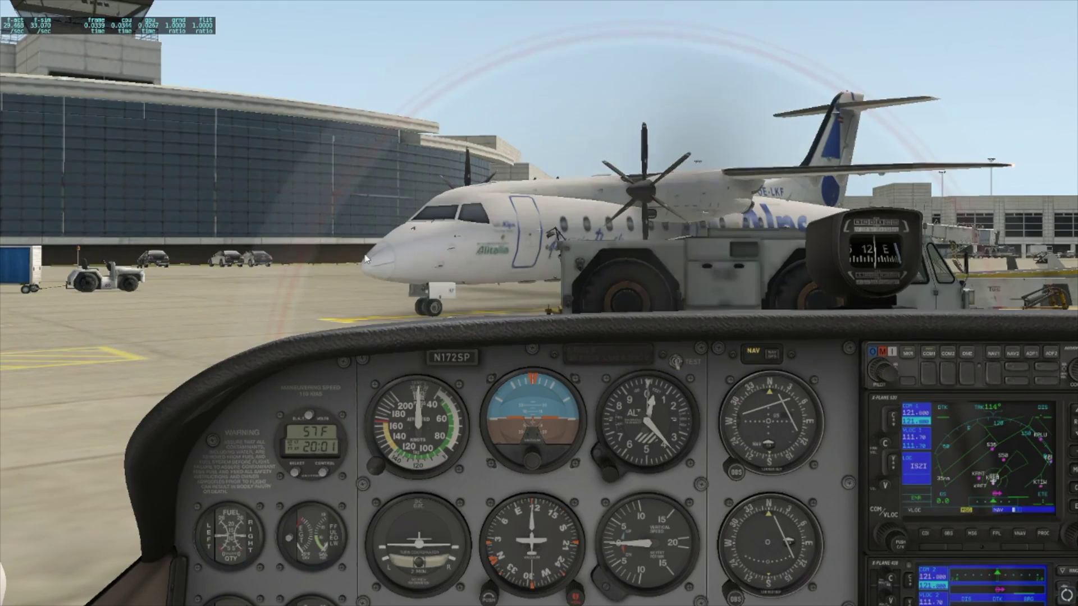
Set Visual Effects to Low in the graphics settings and return to the cockpit
click(8, 9)
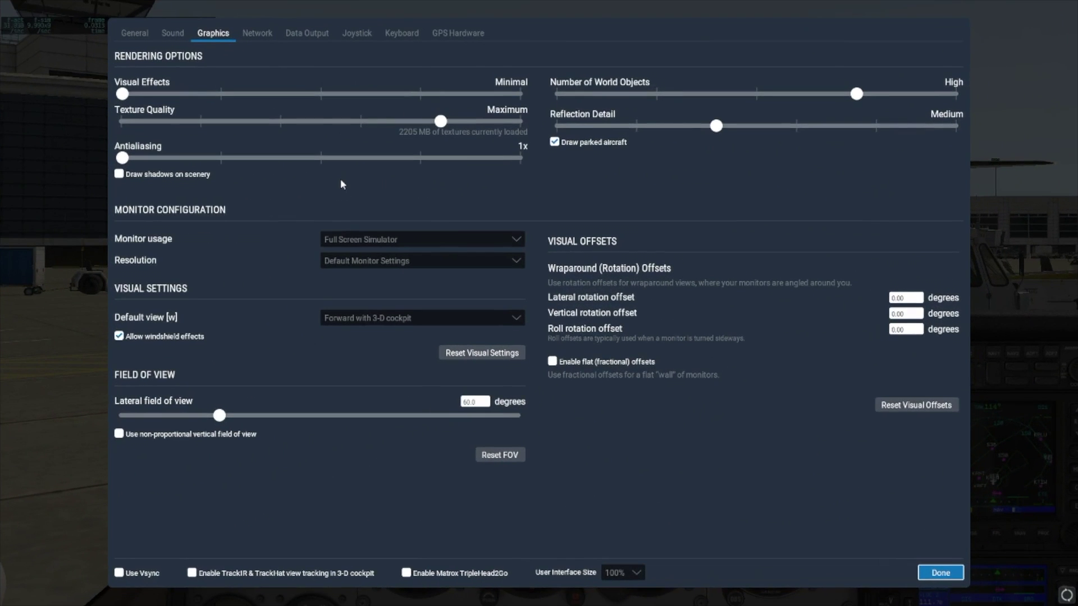
click(220, 93)
click(941, 572)
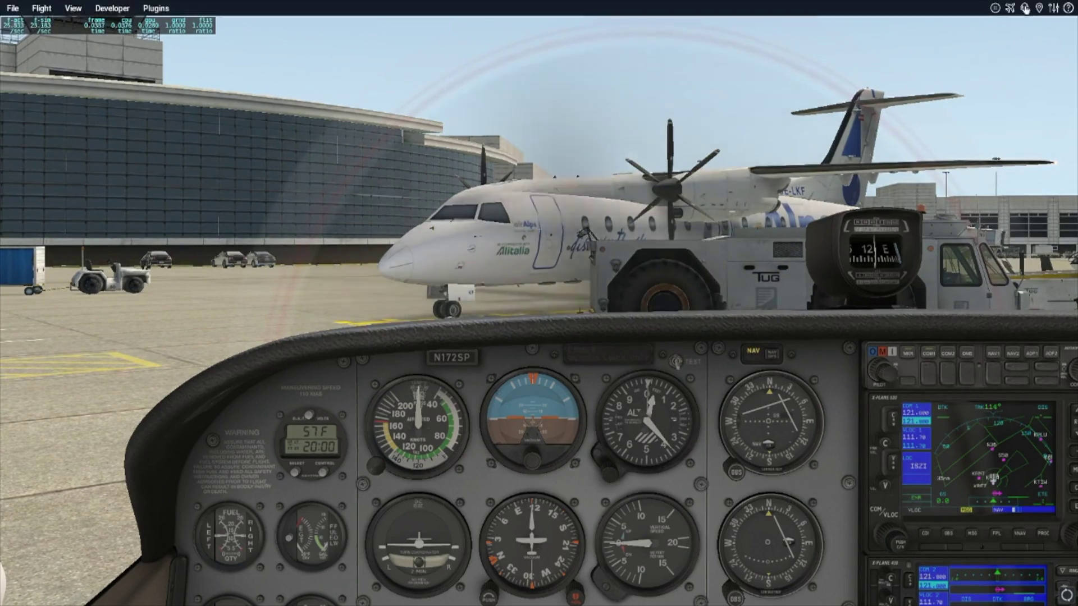
Set Texture Quality to High and Visual Effects to Medium in the graphics settings
click(1053, 8)
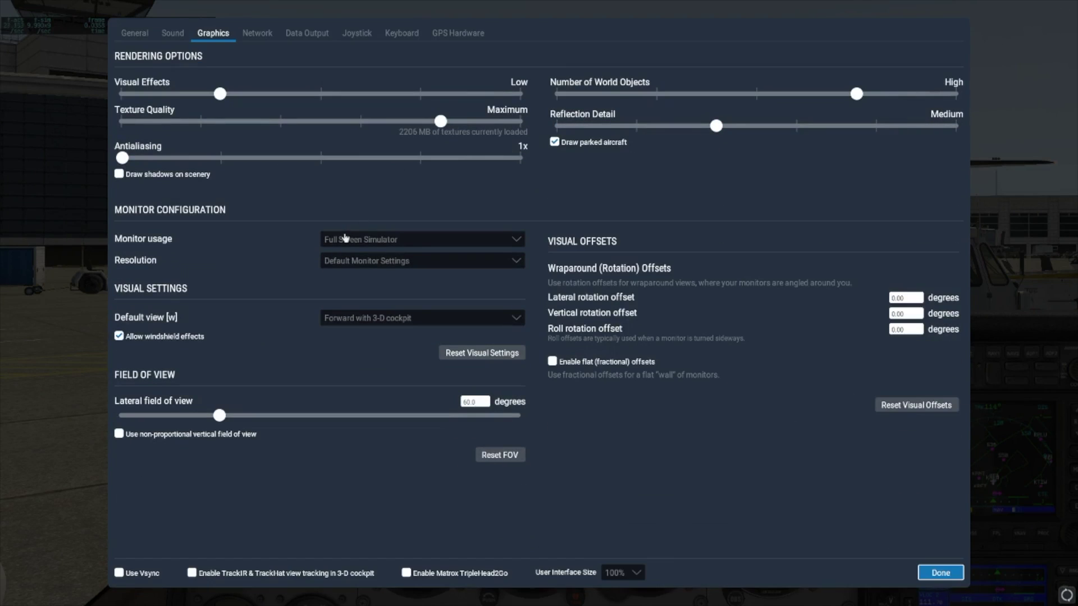
click(363, 123)
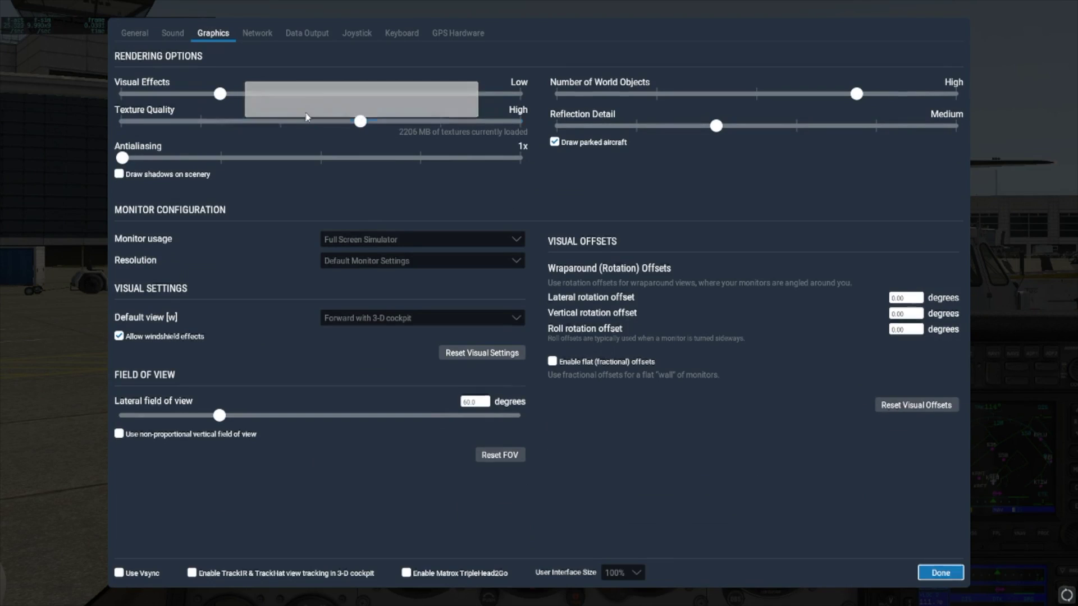
click(324, 94)
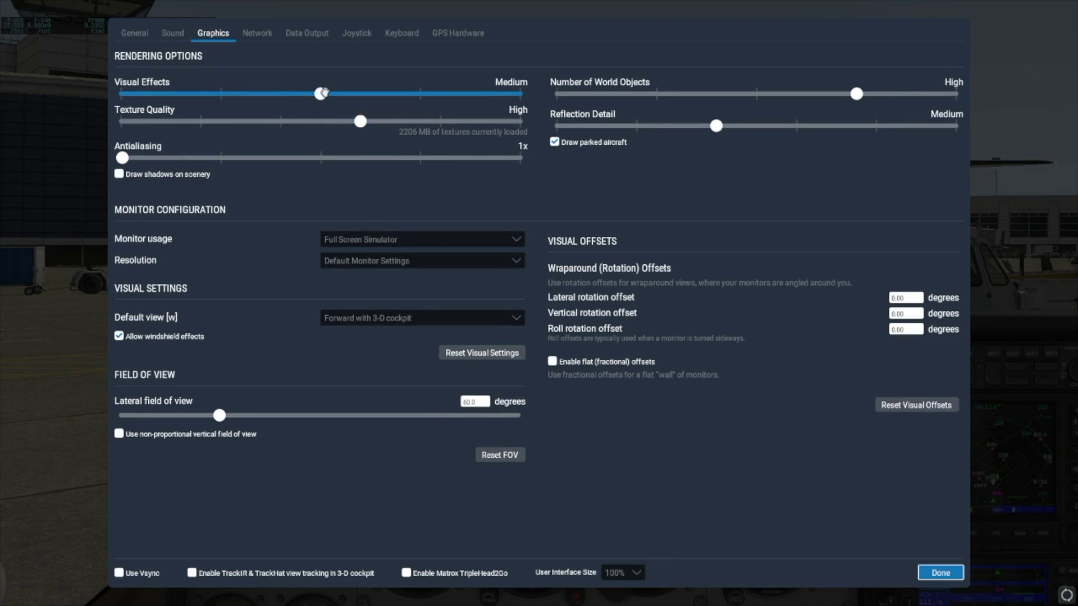